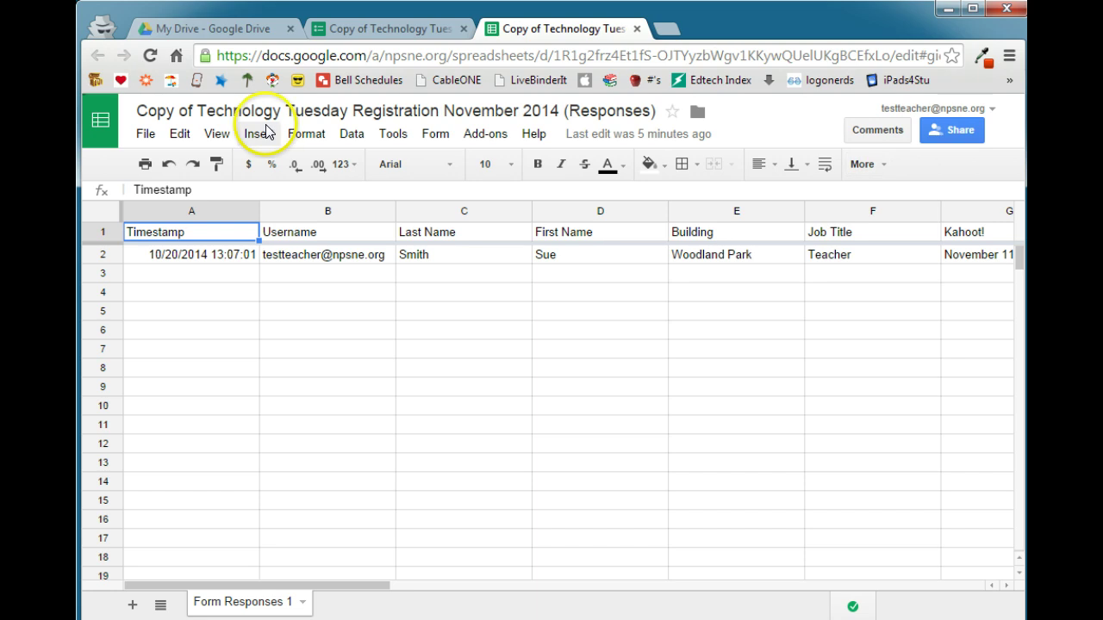
- Search the Google Sheets add-on store for 'formmule' to find formMule - Email Merge Utility
{"action": "left_click", "coordinate": [343, 35]}
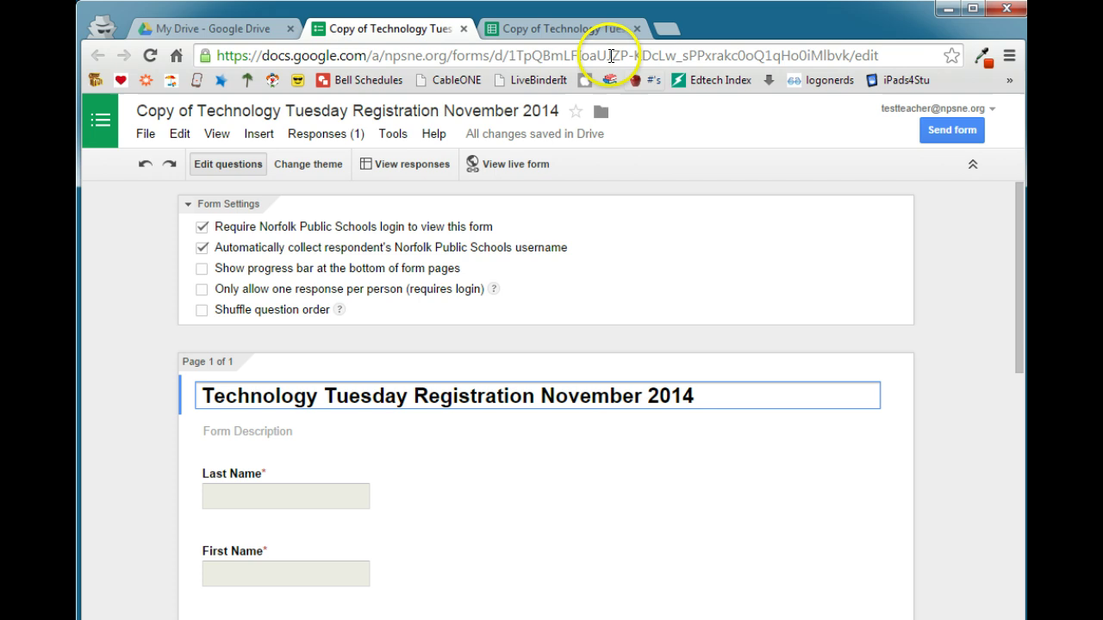
{"action": "left_click", "coordinate": [591, 35]}
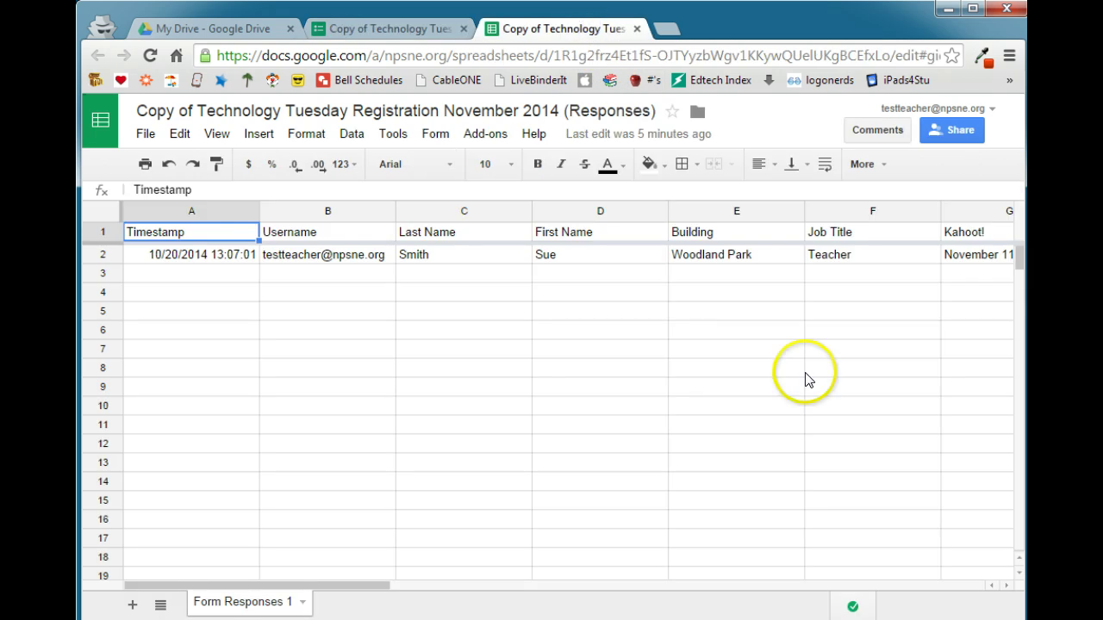
{"action": "left_click", "coordinate": [495, 136]}
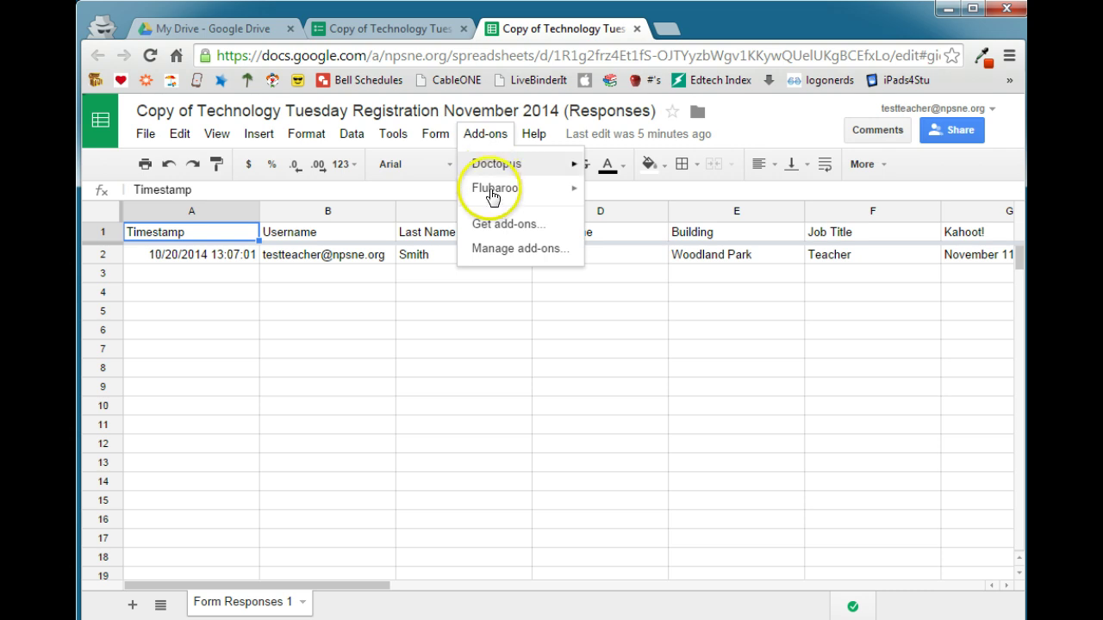
{"action": "left_click", "coordinate": [492, 225]}
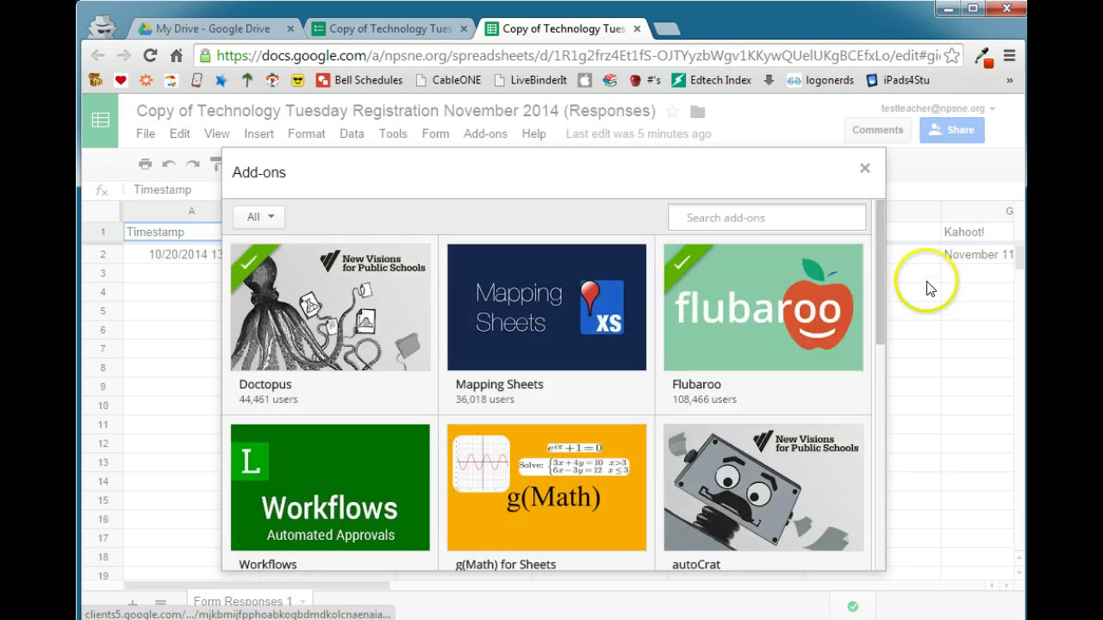
{"action": "left_click", "coordinate": [773, 217]}
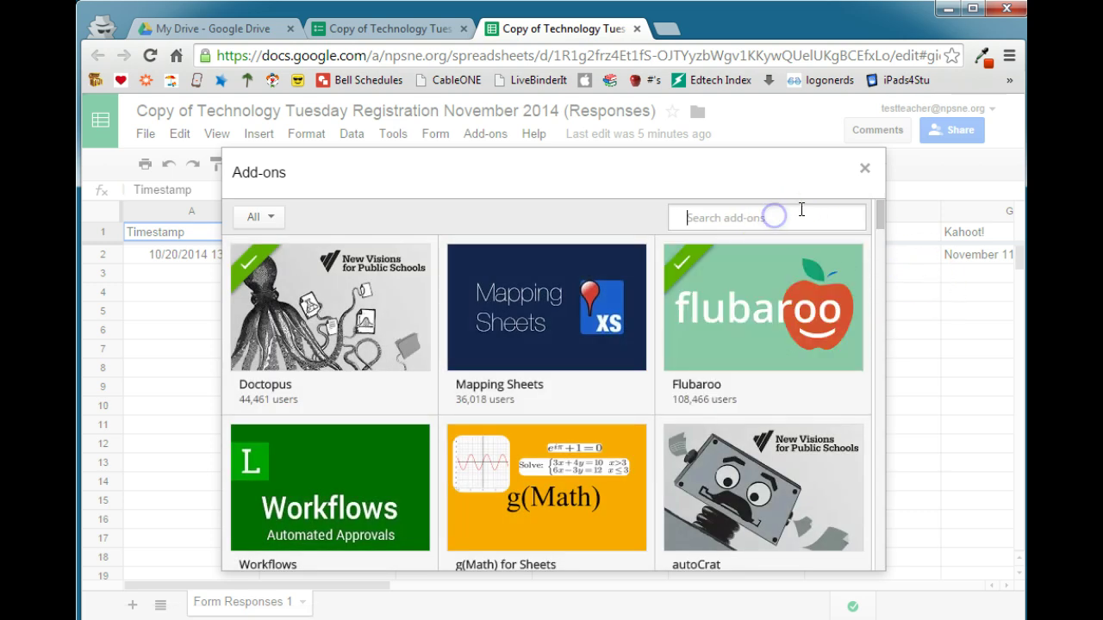
{"action": "type", "text": "formmule"}
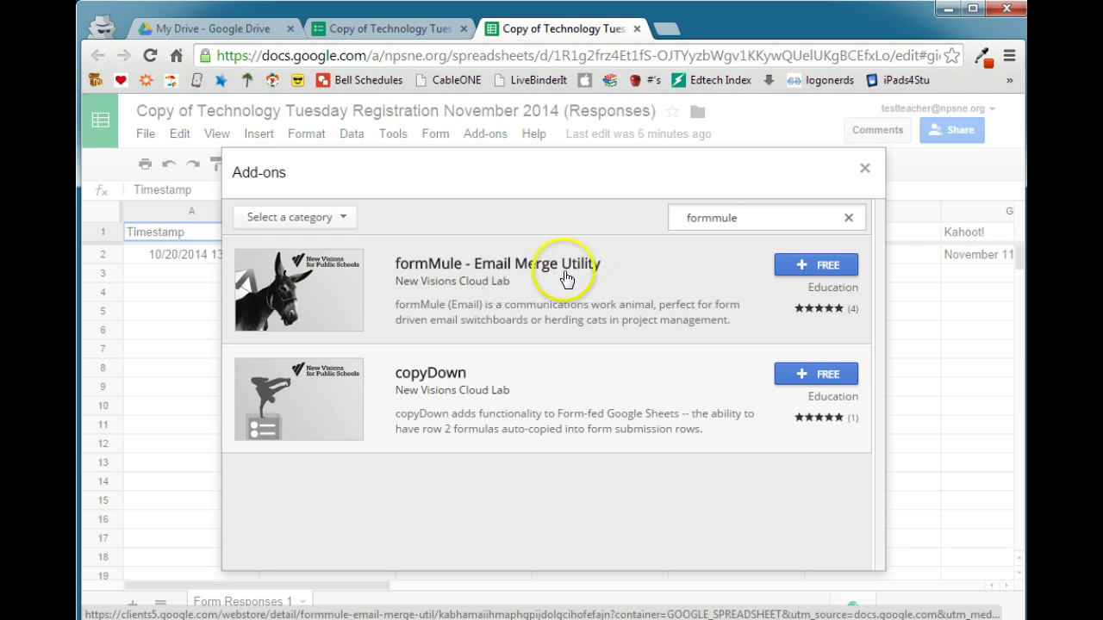
- Install formMule - Email Merge Utility for free and accept its requested permissions
{"action": "left_click", "coordinate": [817, 266]}
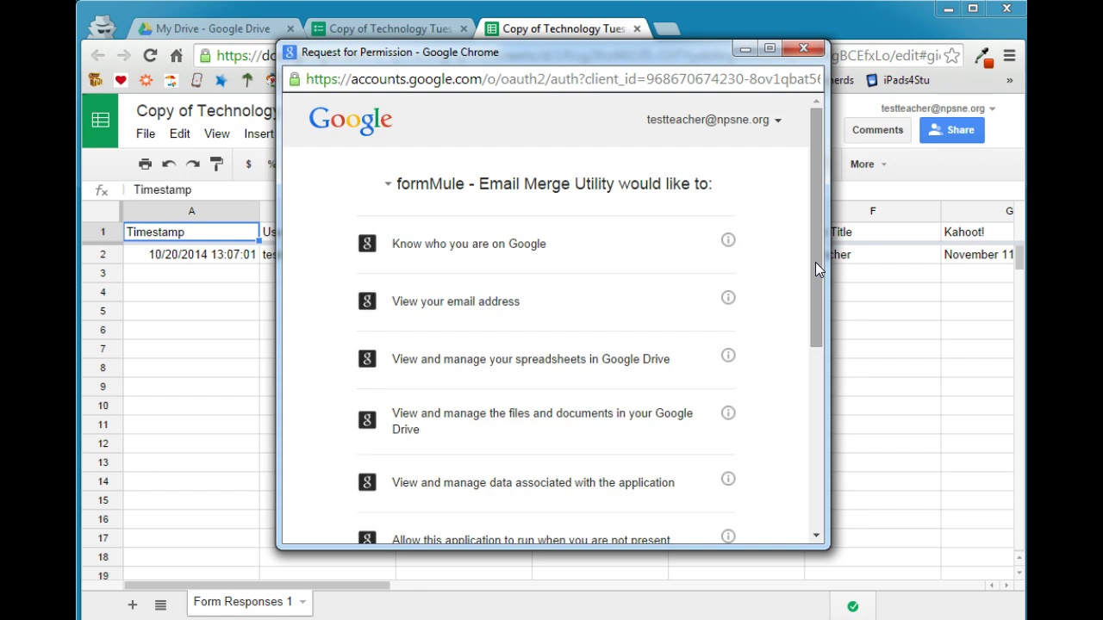
{"action": "scroll", "coordinate": [817, 262], "scroll_direction": "down", "scroll_amount": 4}
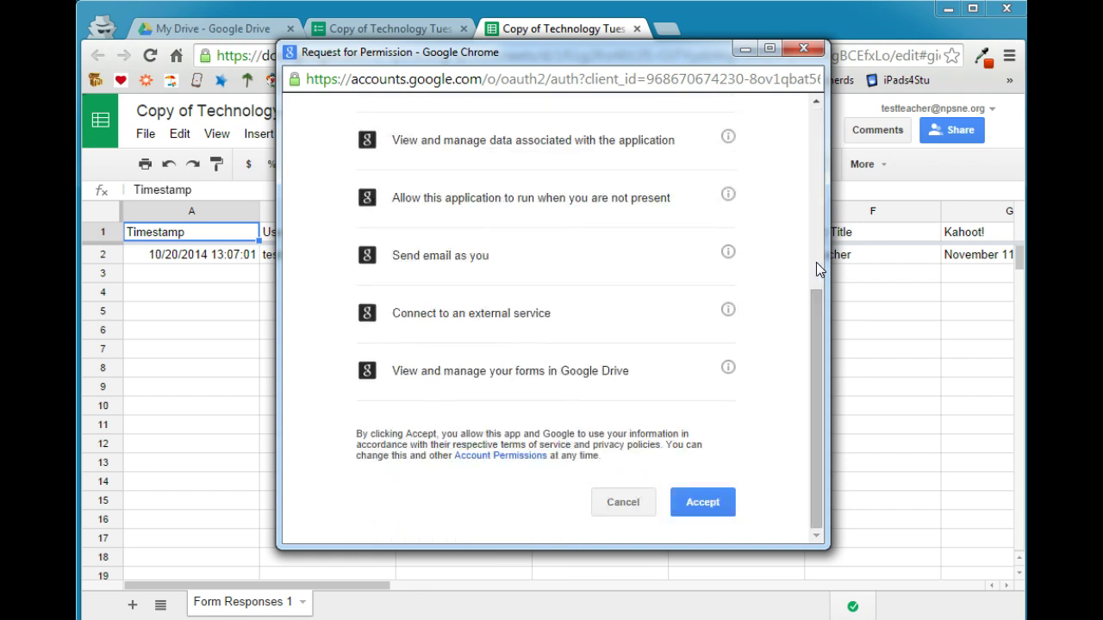
{"action": "left_click", "coordinate": [704, 503]}
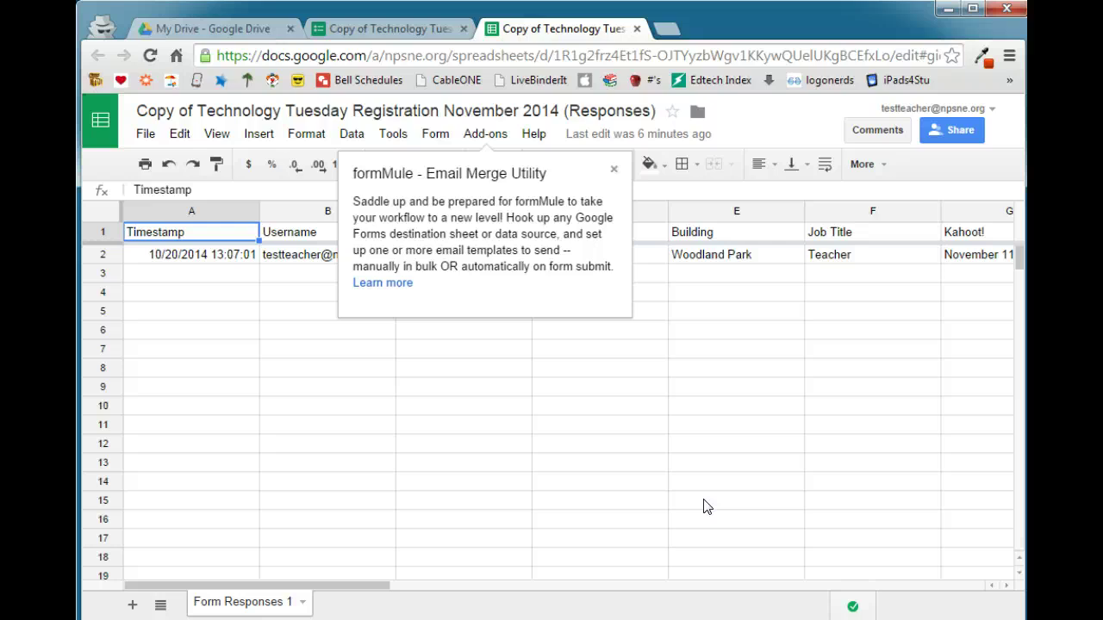
- Open formMule's Setup > Choose source data and set merge type dialog
{"action": "left_click", "coordinate": [487, 138]}
{"action": "mouse_move", "coordinate": [496, 215]}
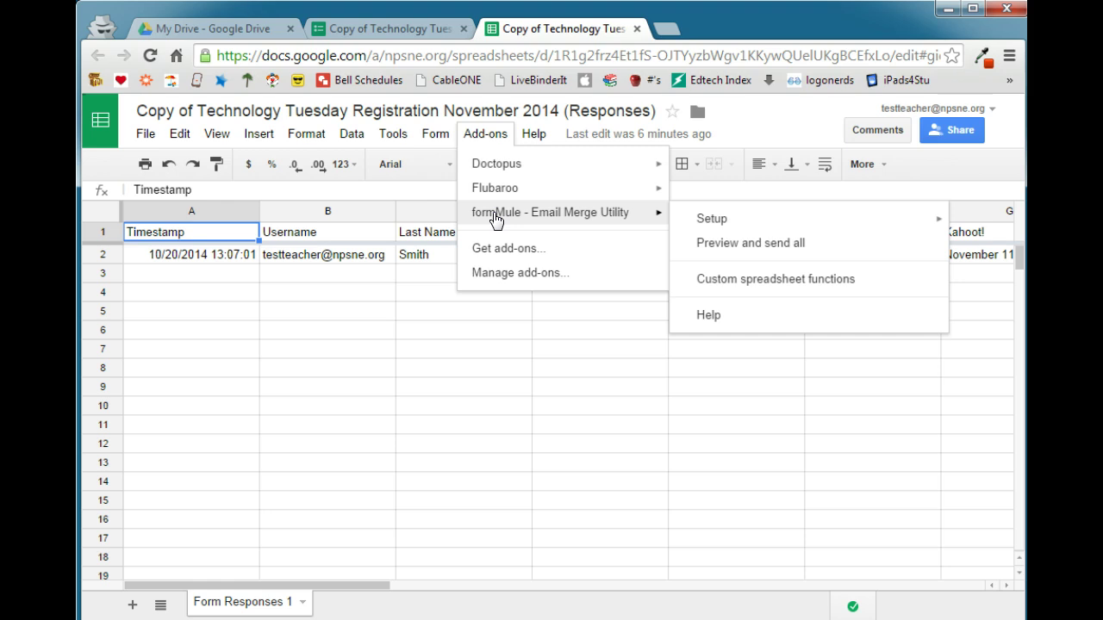
{"action": "left_click", "coordinate": [705, 218]}
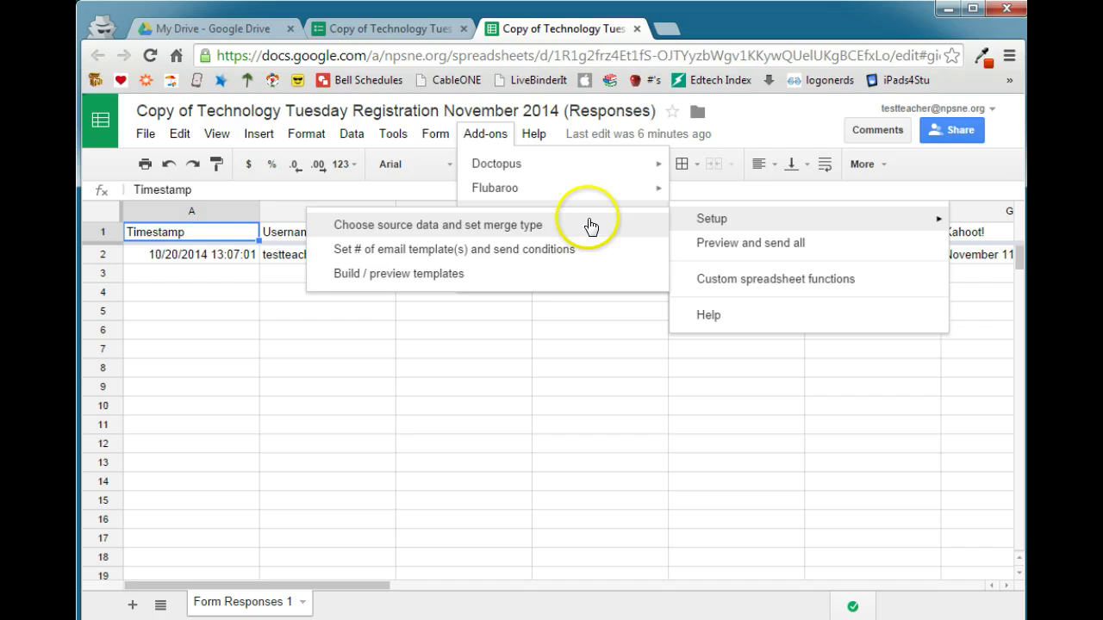
{"action": "left_click", "coordinate": [523, 231]}
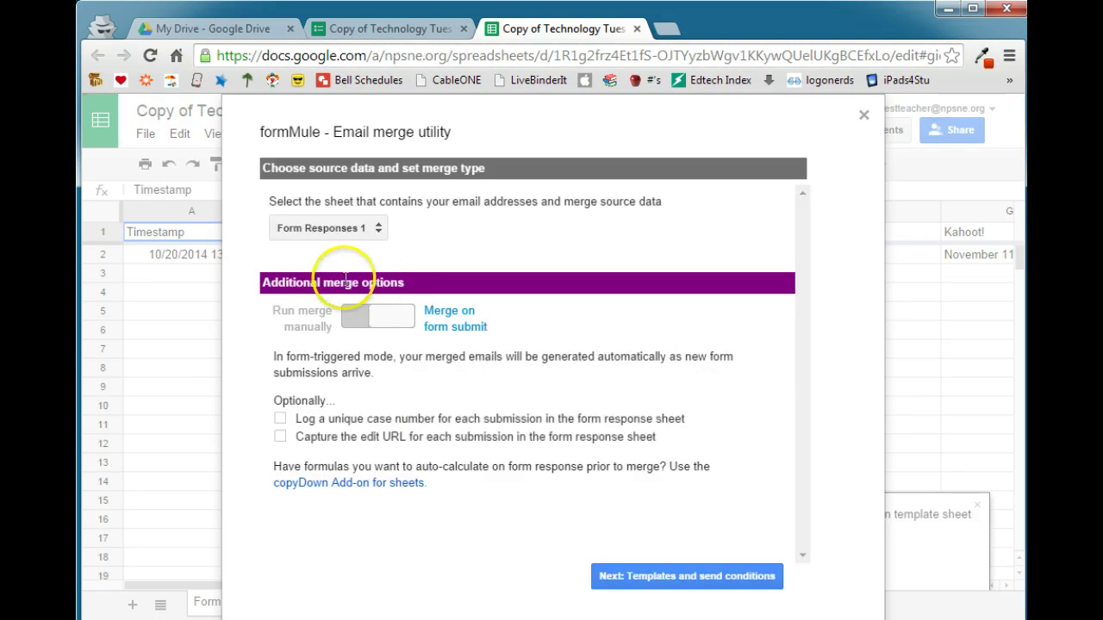
- Pick Form Responses 1 as the source sheet and keep Merge on form submit
{"action": "left_click", "coordinate": [317, 229]}
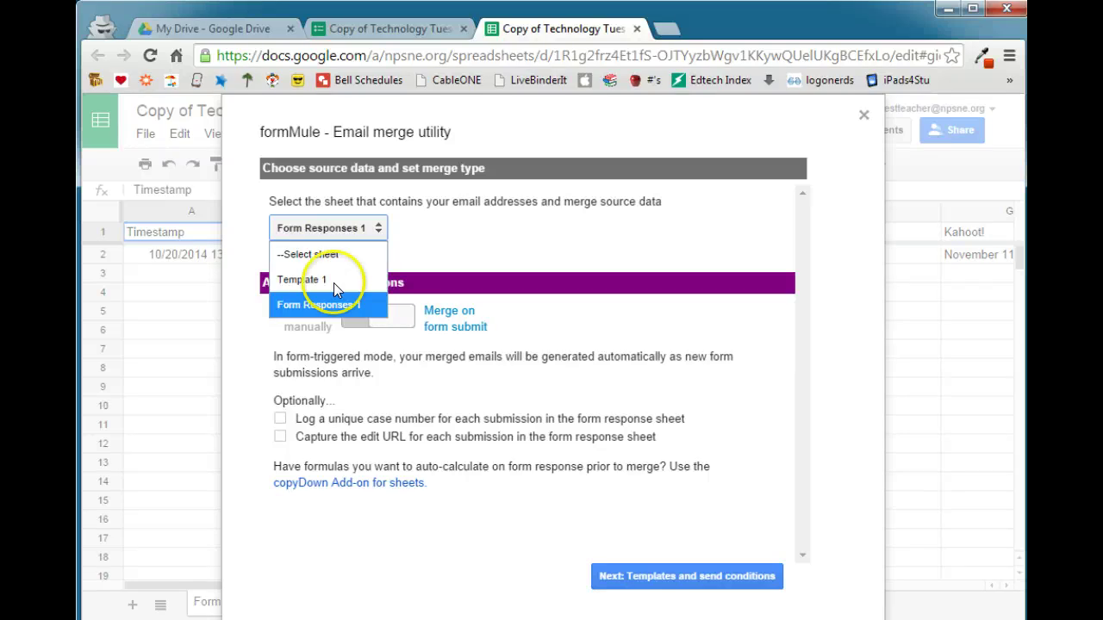
{"action": "left_click", "coordinate": [298, 310]}
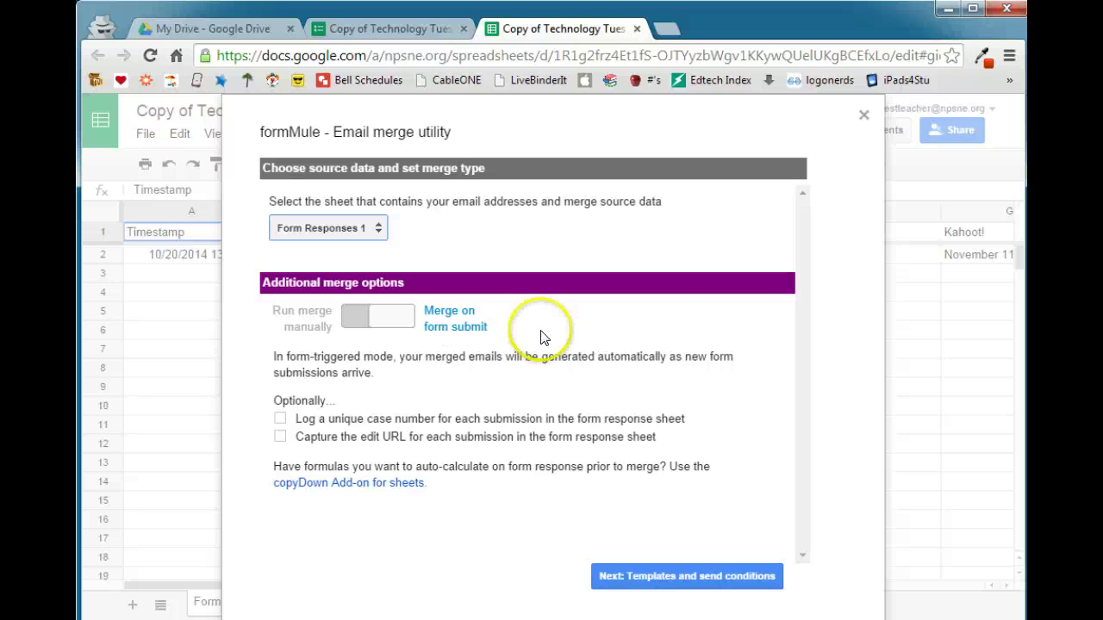
{"action": "left_click", "coordinate": [461, 327]}
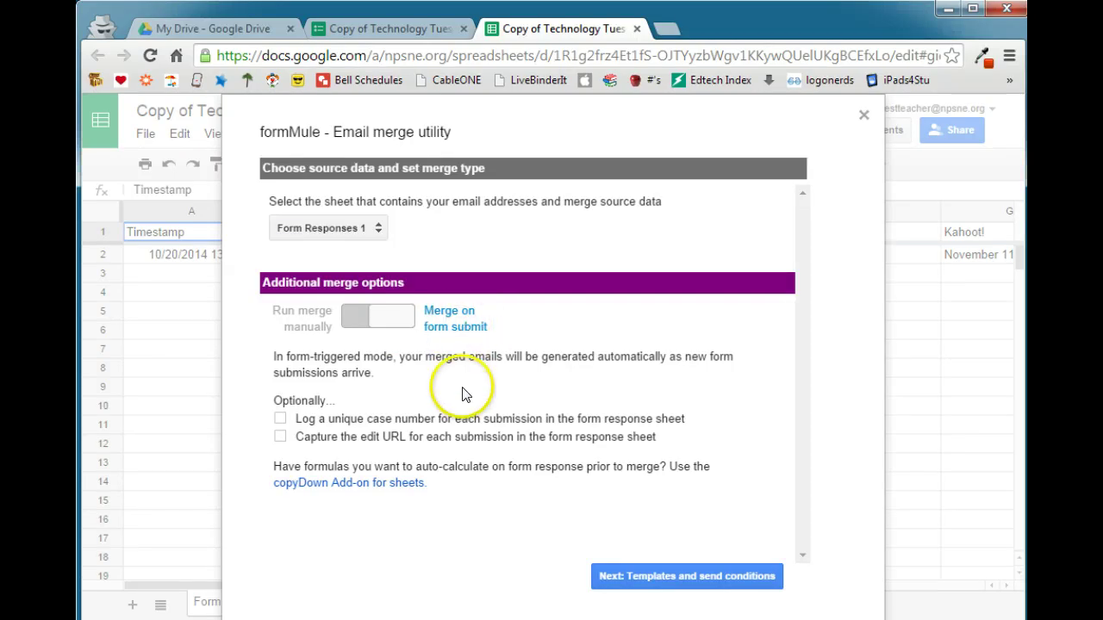
- Save template settings with one template, Template 1, sending for all rows
{"action": "left_click", "coordinate": [640, 582]}
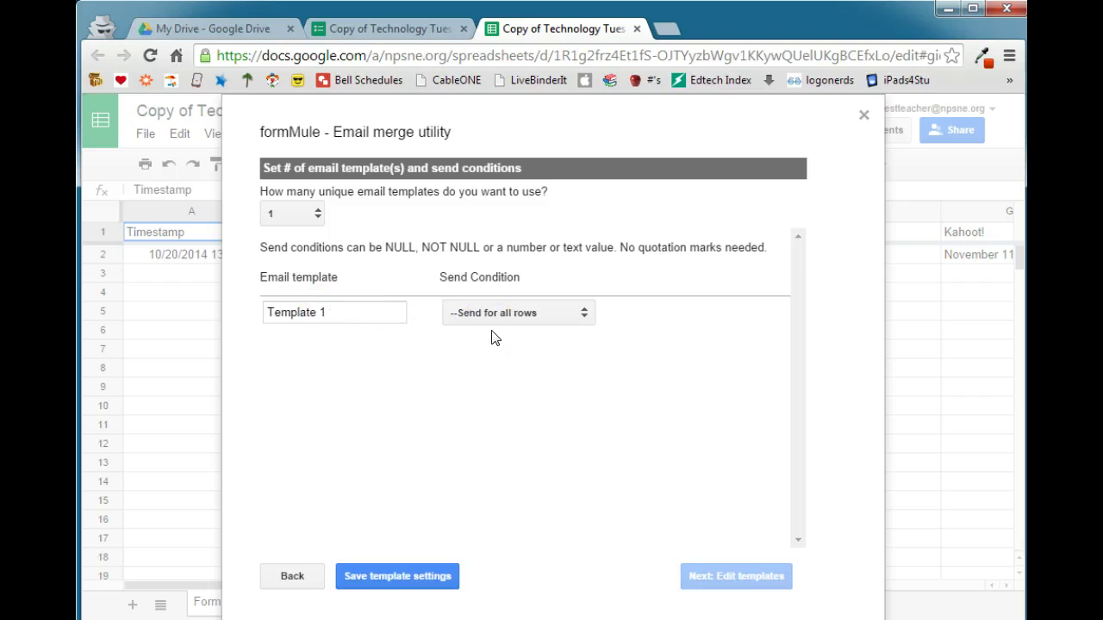
{"action": "left_click", "coordinate": [406, 577]}
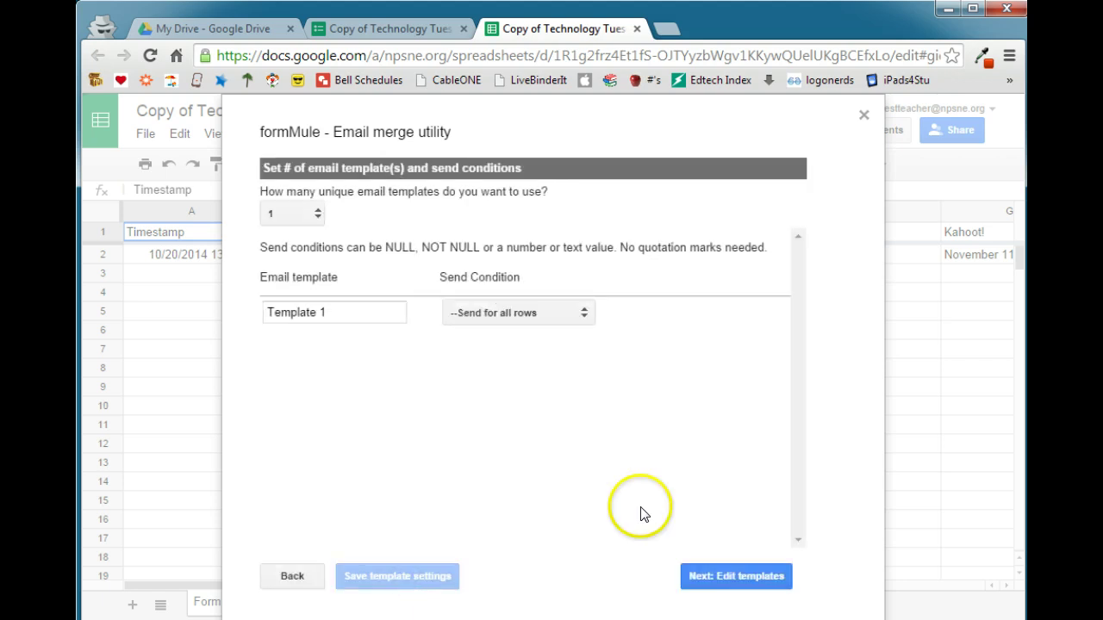
- Open Build / preview templates with Template 1 selected and ready its To field
{"action": "left_click", "coordinate": [751, 585]}
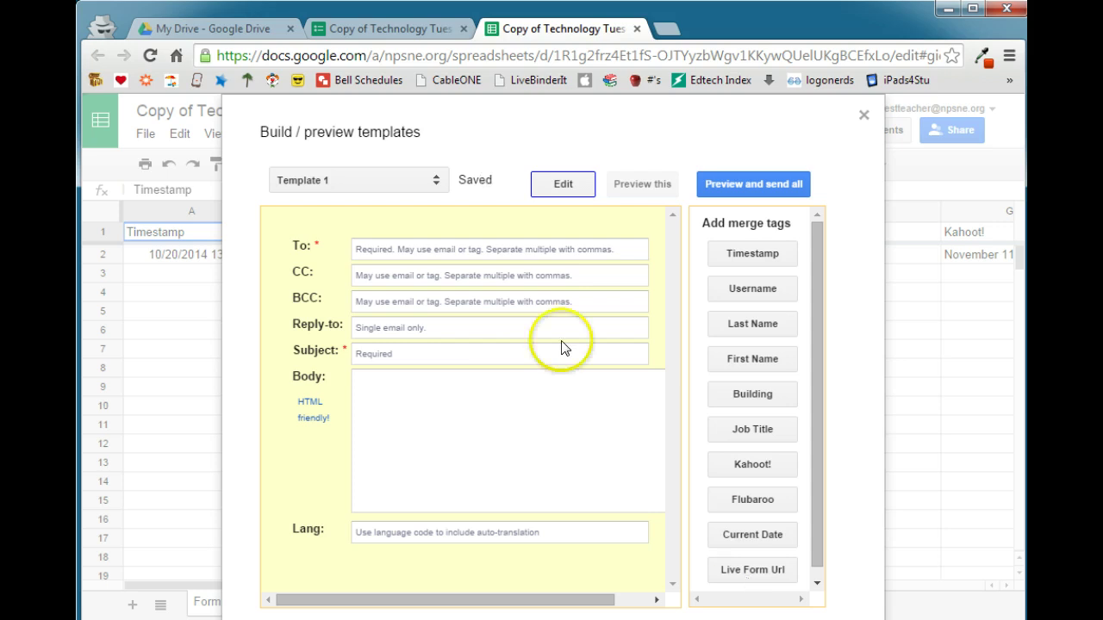
{"action": "left_click", "coordinate": [331, 180]}
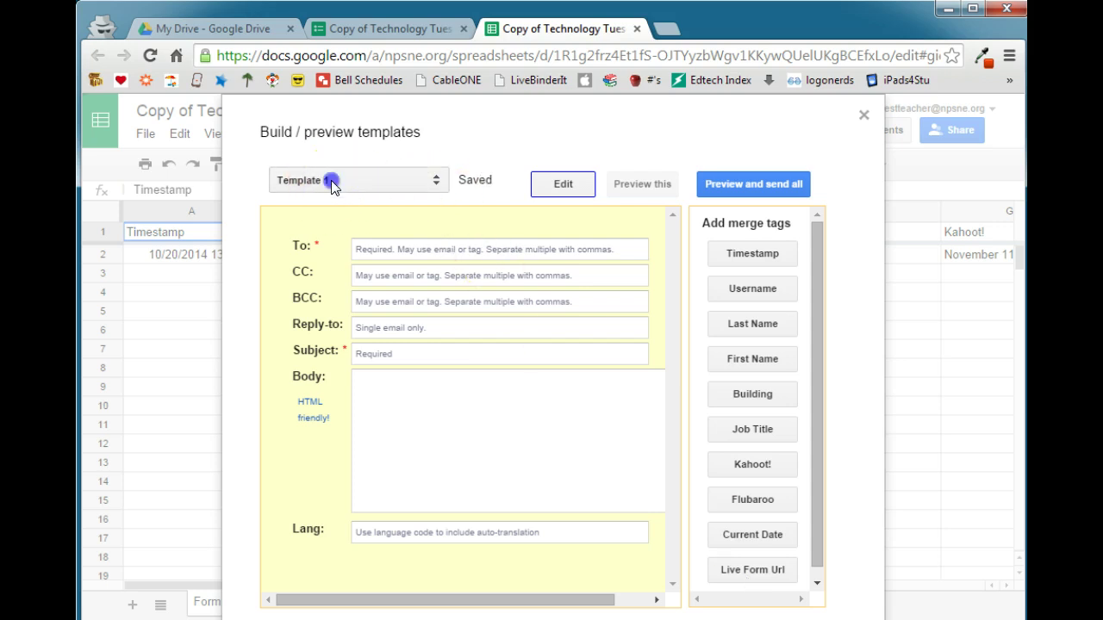
{"action": "left_click", "coordinate": [330, 180]}
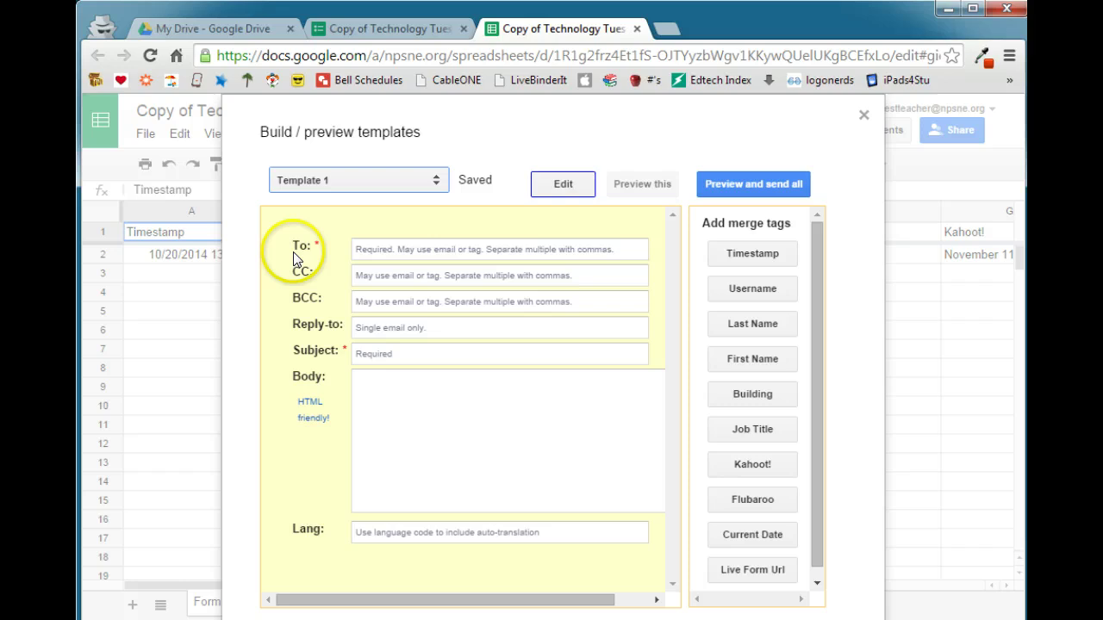
{"action": "left_click", "coordinate": [362, 249]}
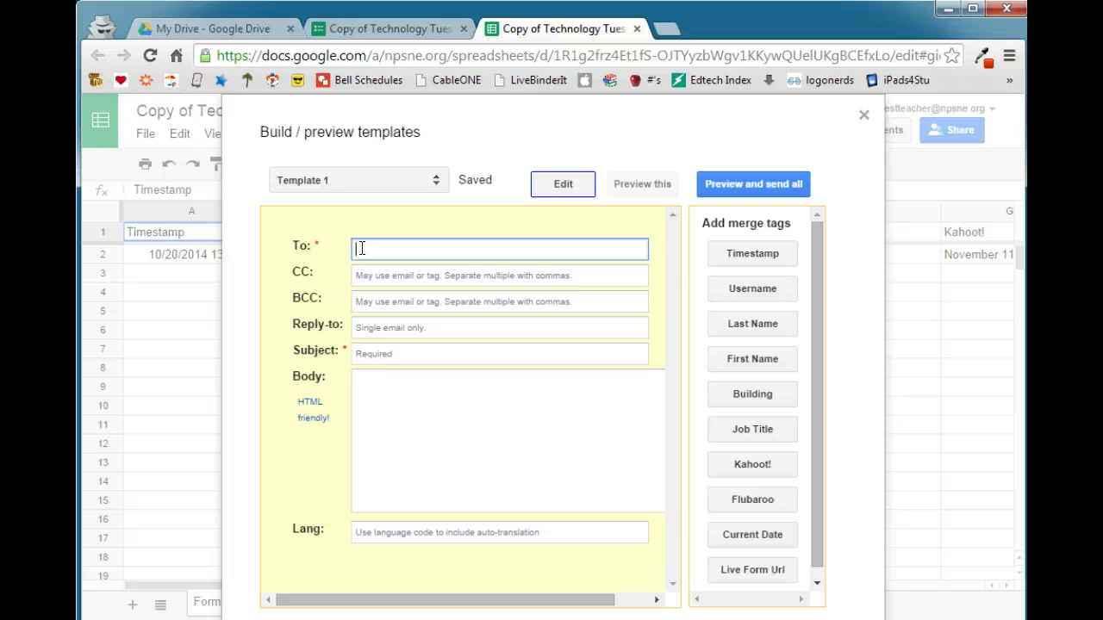
- Send Template 1 to <<Username>>, add the teacher's reply-to address, subject 'Technology Tuesday Registration'
{"action": "left_click", "coordinate": [752, 290]}
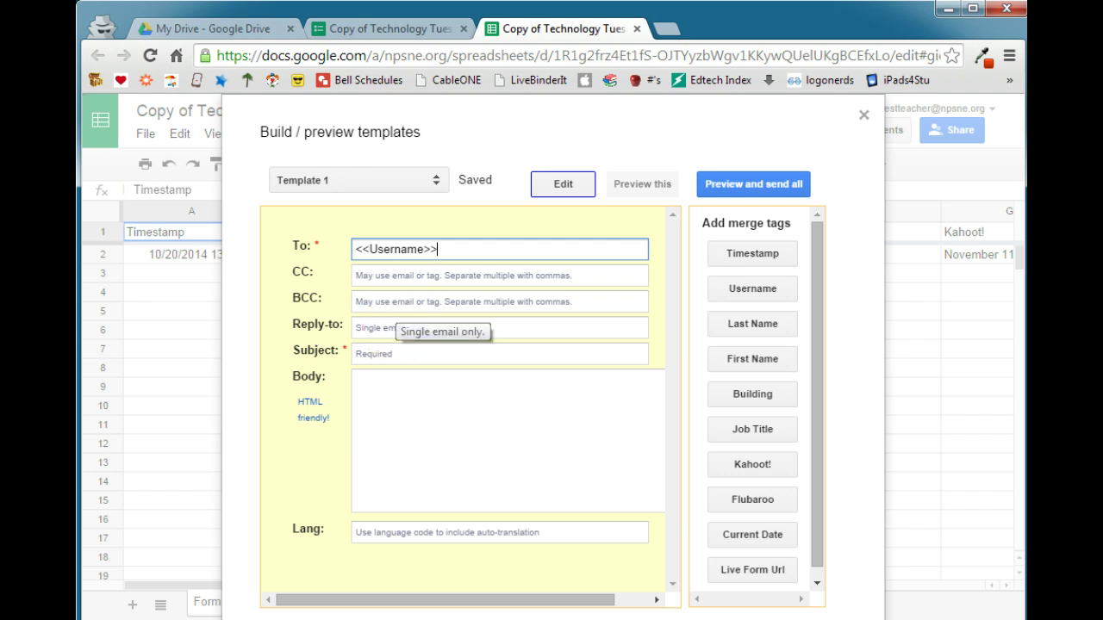
{"action": "left_click", "coordinate": [396, 327]}
{"action": "key", "text": "ctrl+v"}
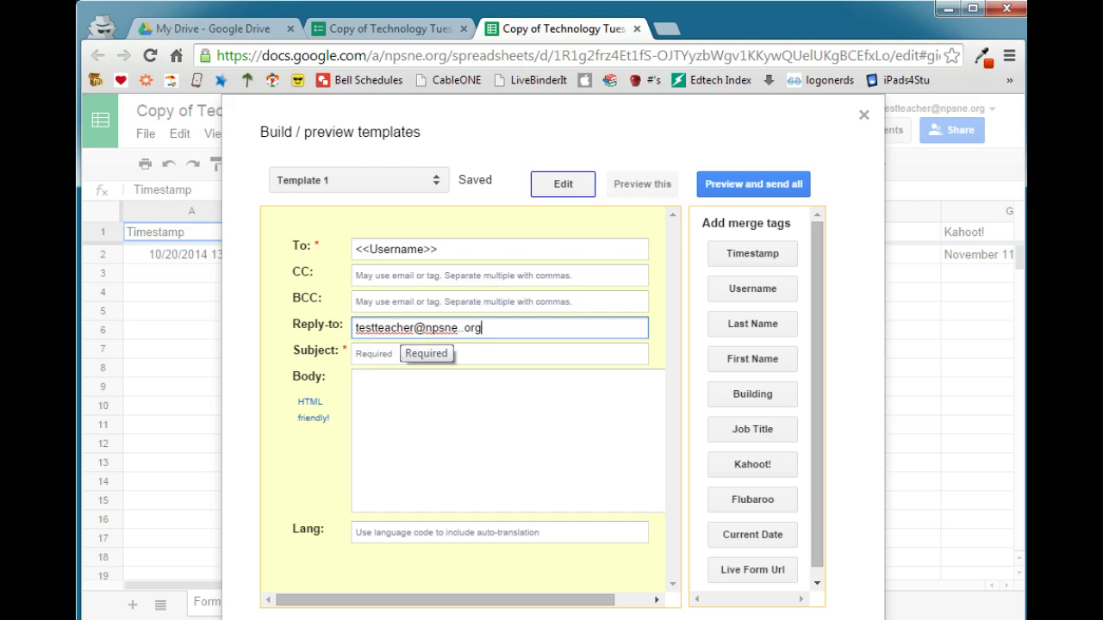
{"action": "left_click", "coordinate": [403, 353]}
{"action": "type", "text": "Technology Tuesday Registration"}
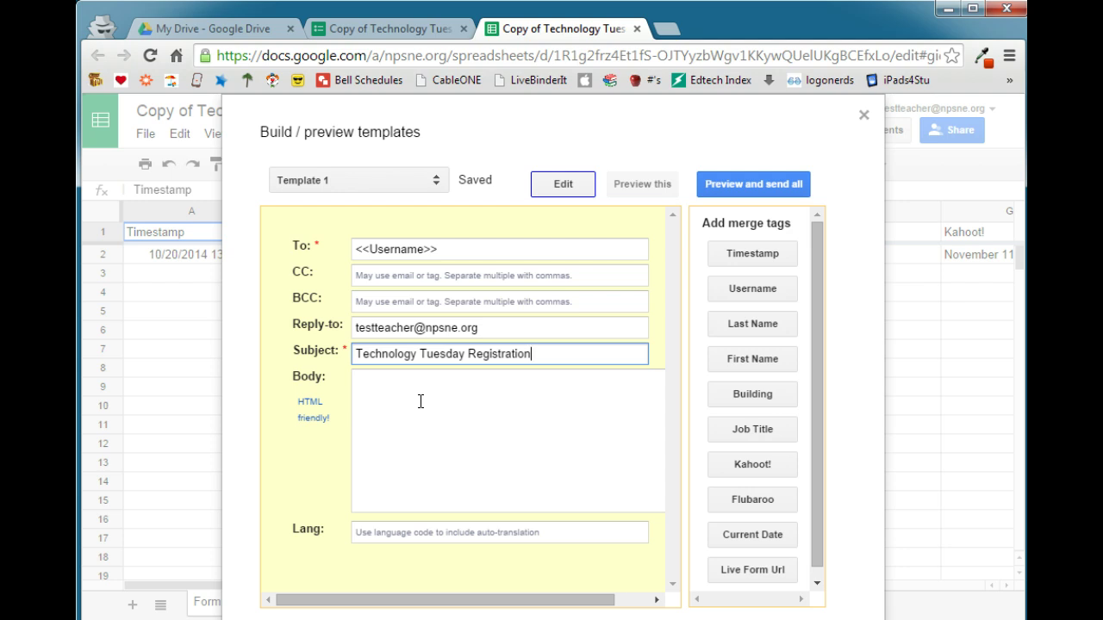
- Write the body with a thank-you opening, <<Kahoot!>> and <<Flubaroo>> date tags, and closing lines
{"action": "left_click", "coordinate": [374, 381]}
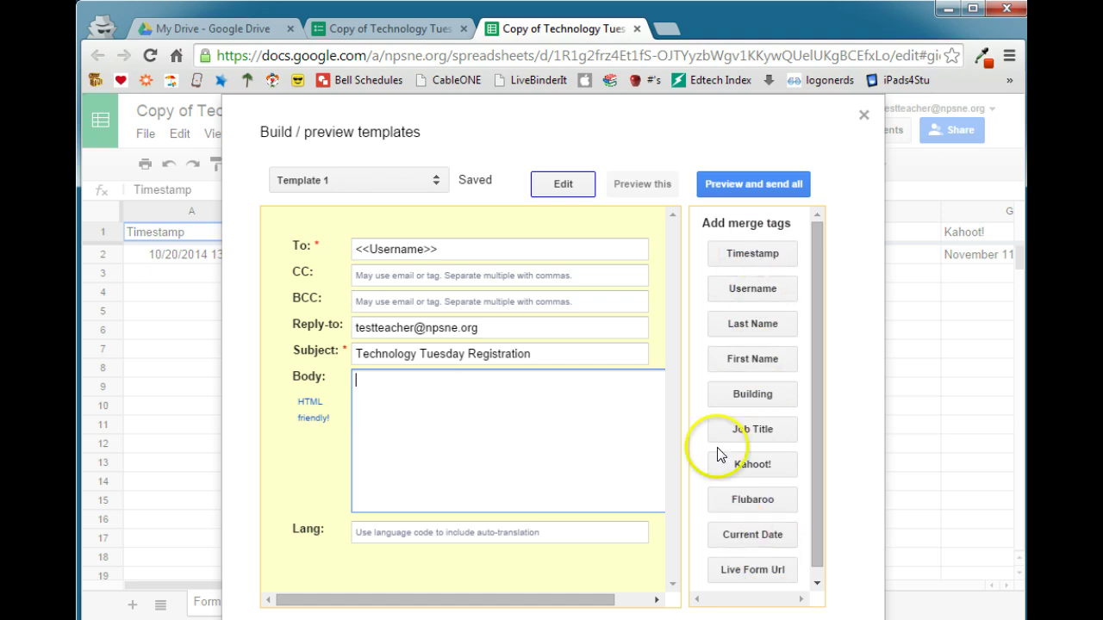
{"action": "type", "text": "Thank you for registering for Technology Tuesday.  You registered for:"}
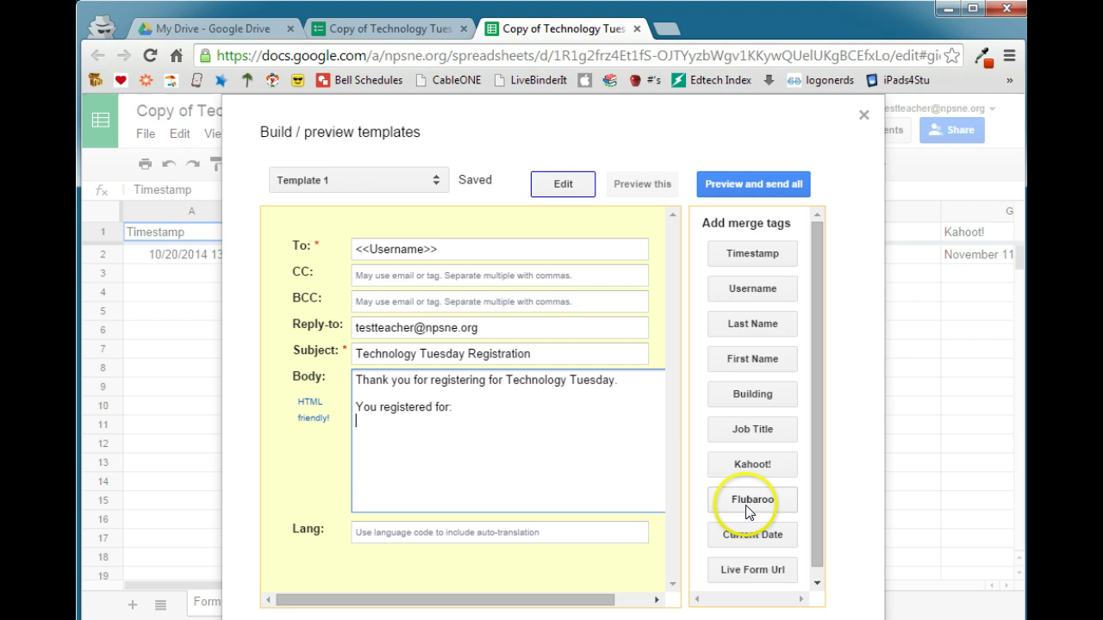
{"action": "left_click", "coordinate": [731, 464]}
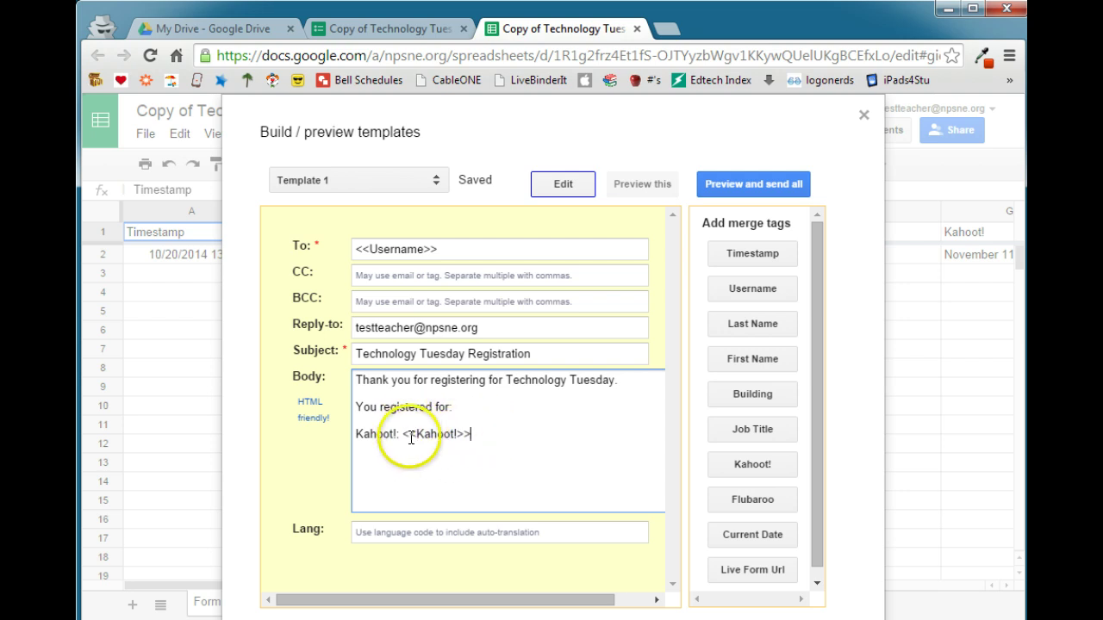
{"action": "key", "text": "Return"}
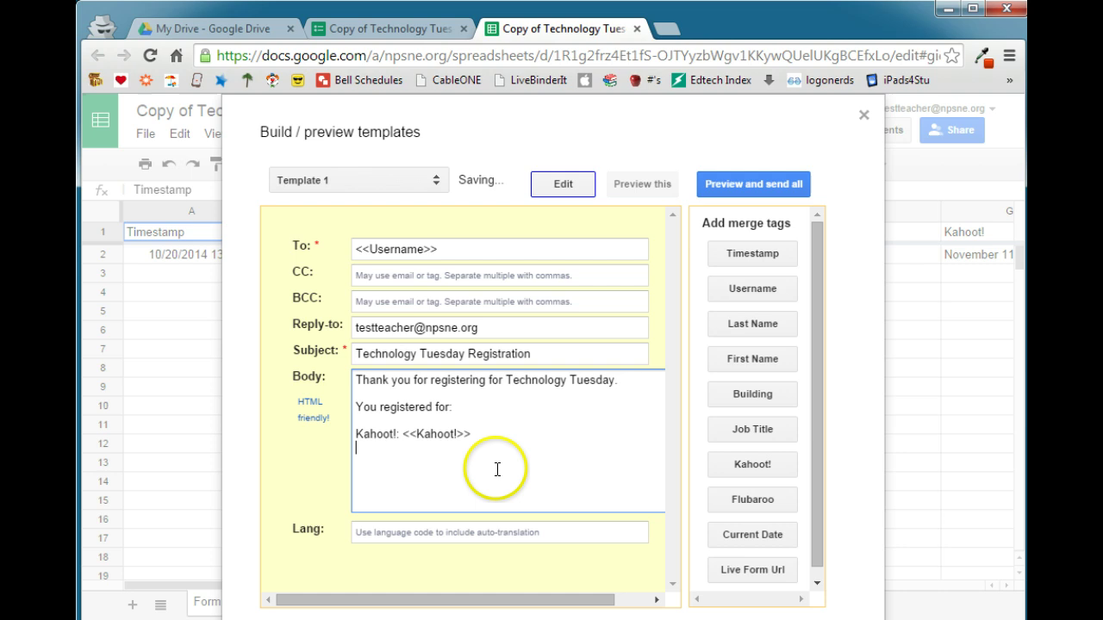
{"action": "left_click", "coordinate": [744, 506]}
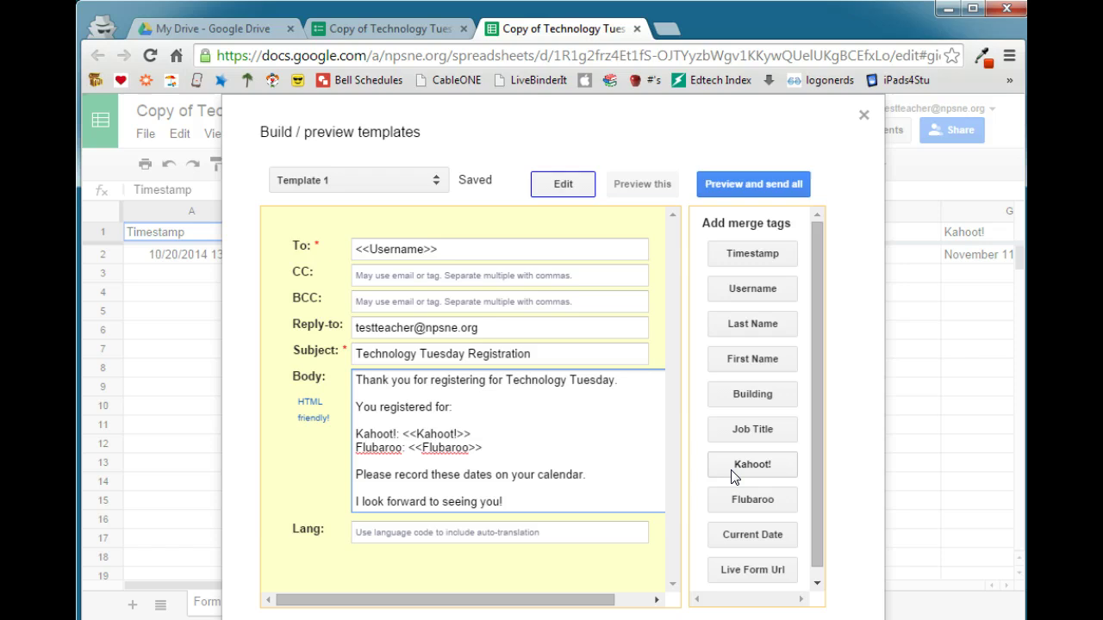
{"action": "left_click", "coordinate": [645, 473]}
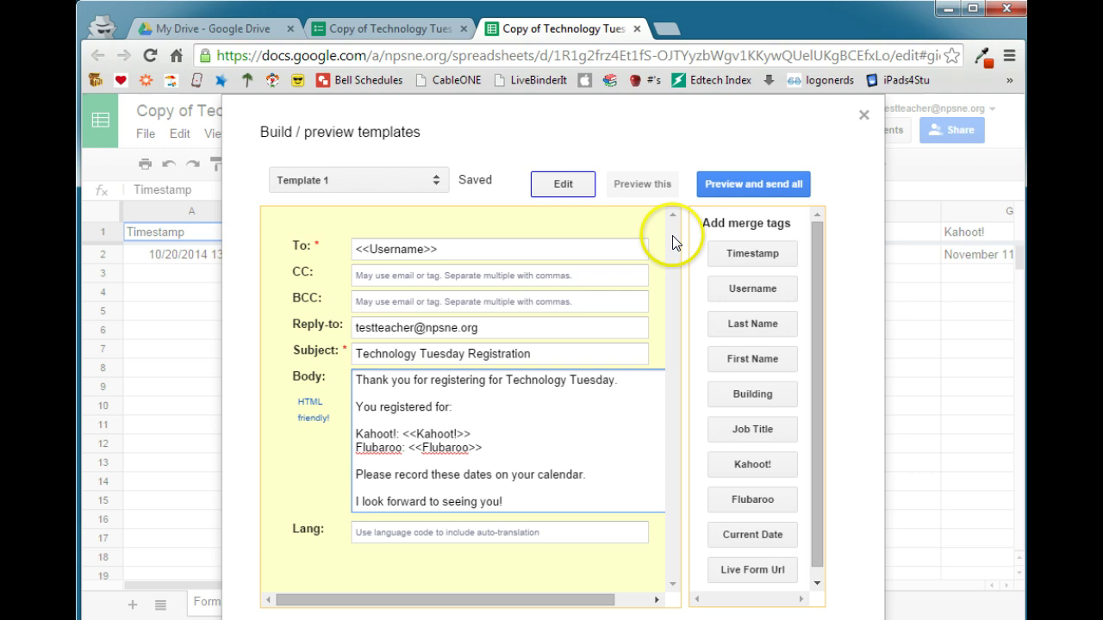
- Preview row 1's merged email, then review Preview and send all showing one email
{"action": "left_click", "coordinate": [622, 185]}
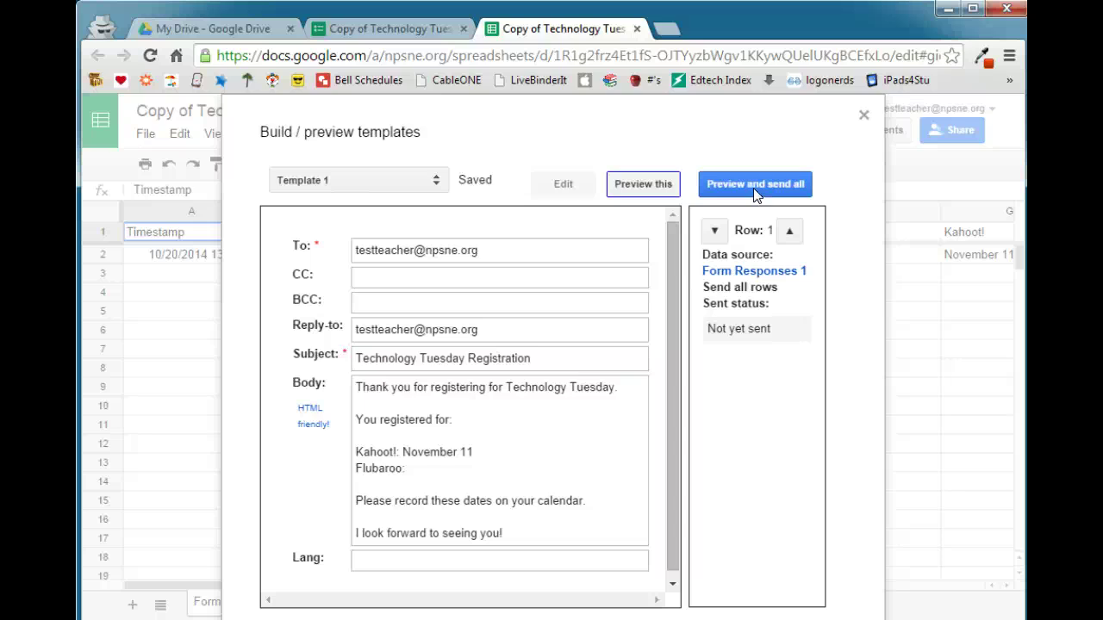
{"action": "left_click", "coordinate": [752, 182]}
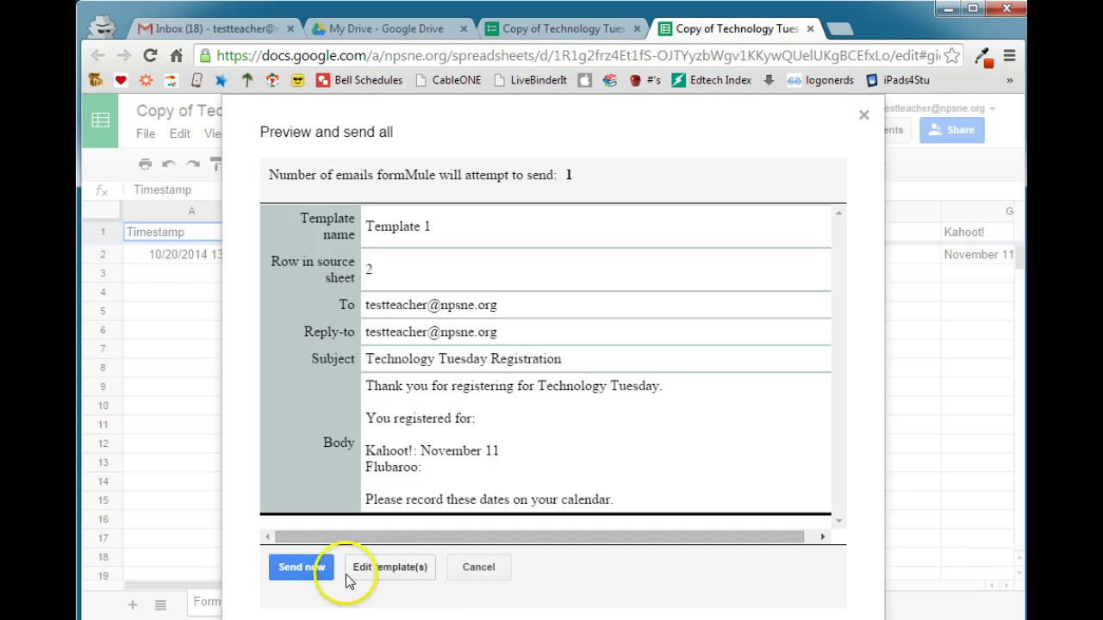
- Send the email, verify Template 1 - Send Status shows it sent, then go to Gmail
{"action": "left_click", "coordinate": [314, 569]}
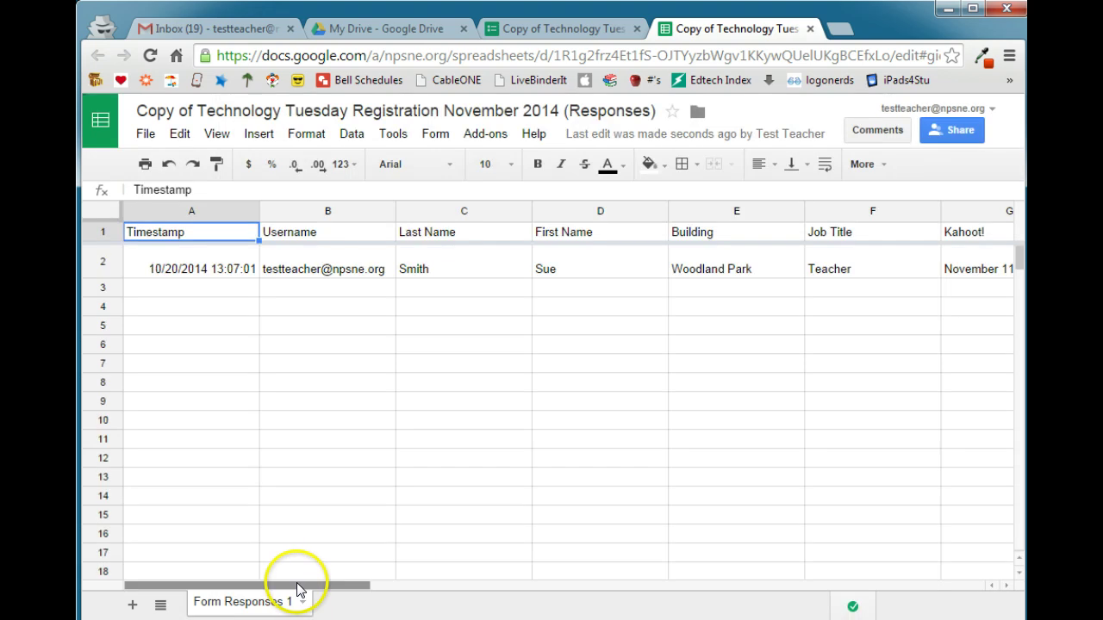
{"action": "left_click_drag", "start_coordinate": [295, 585], "coordinate": [507, 583]}
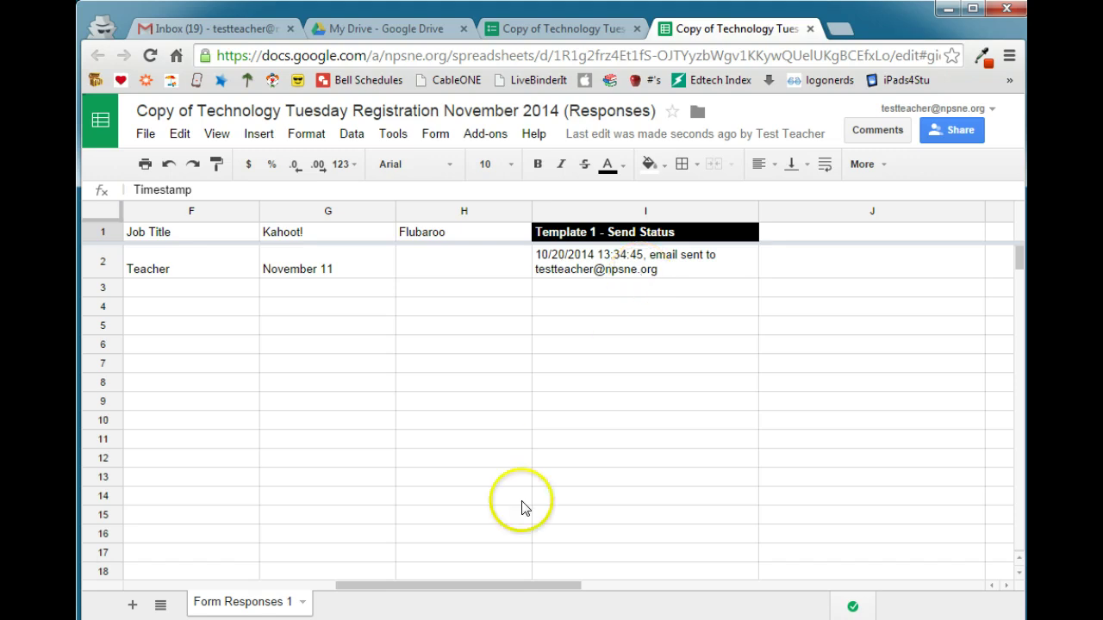
{"action": "left_click_drag", "start_coordinate": [522, 584], "coordinate": [211, 584]}
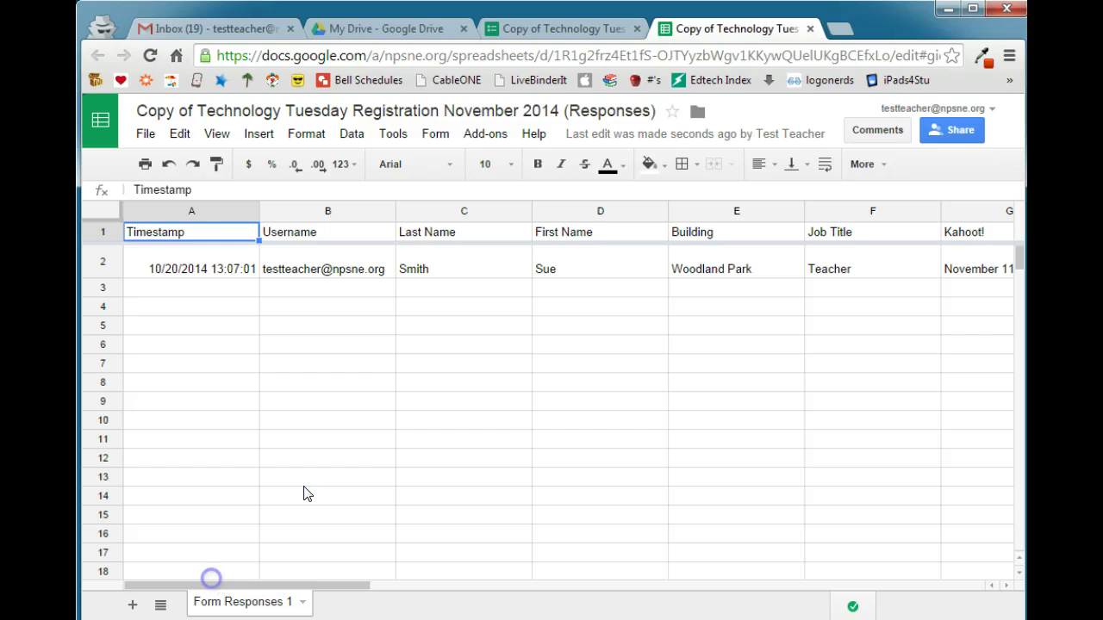
{"action": "left_click", "coordinate": [205, 25]}
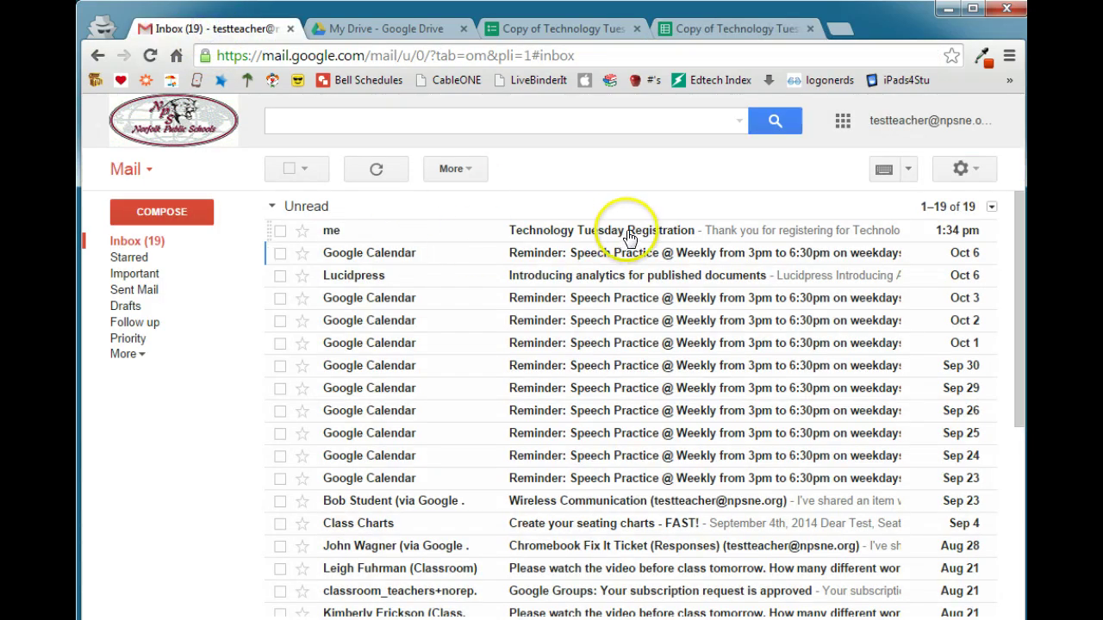
- Open the Technology Tuesday Registration confirmation listing Kahoot!: November 11, dismissing the tip popup
{"action": "left_click", "coordinate": [573, 232]}
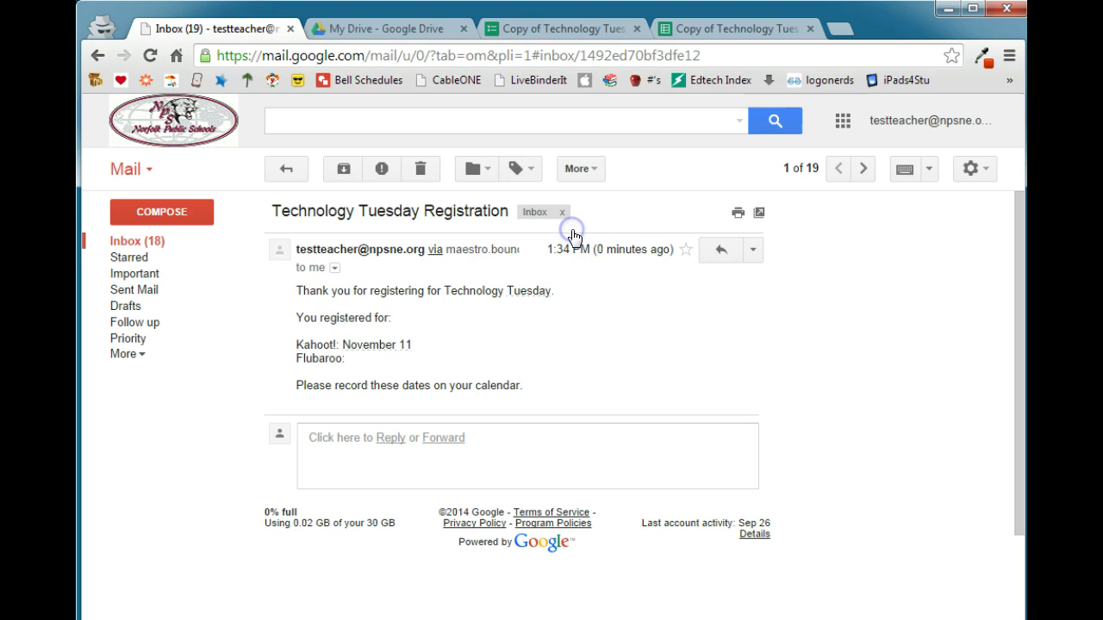
{"action": "left_click", "coordinate": [786, 318]}
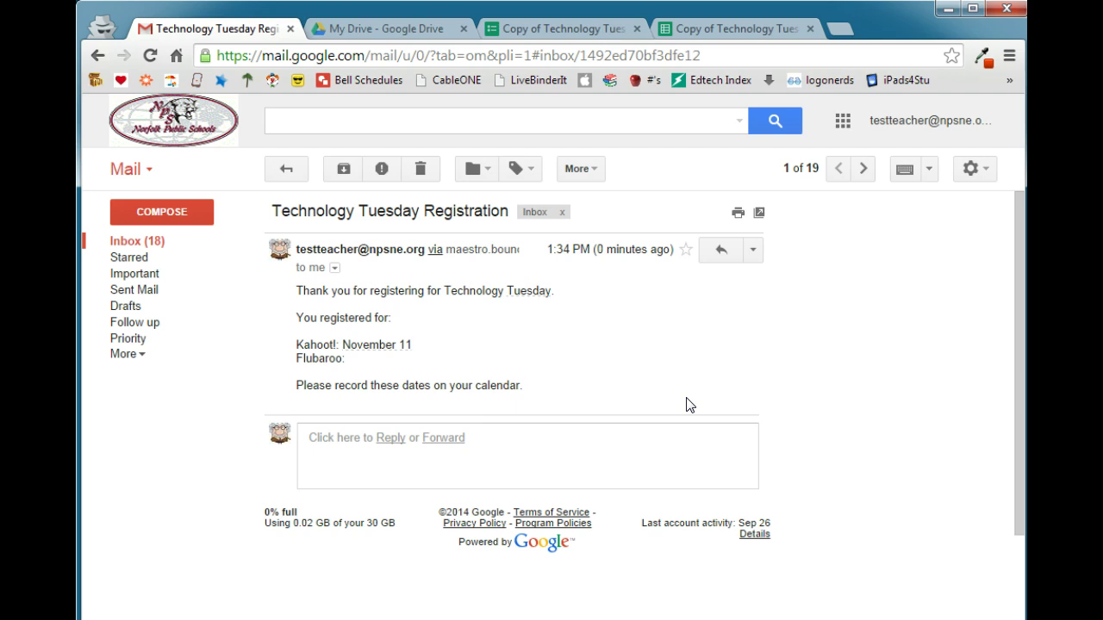
{"action": "key", "text": "ctrl+4"}
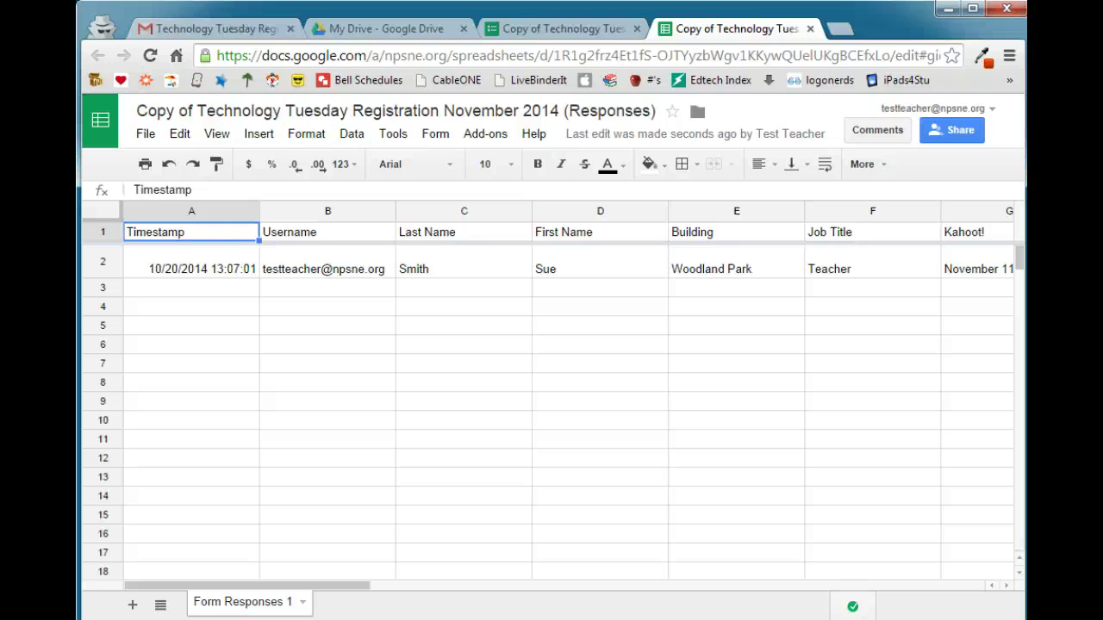